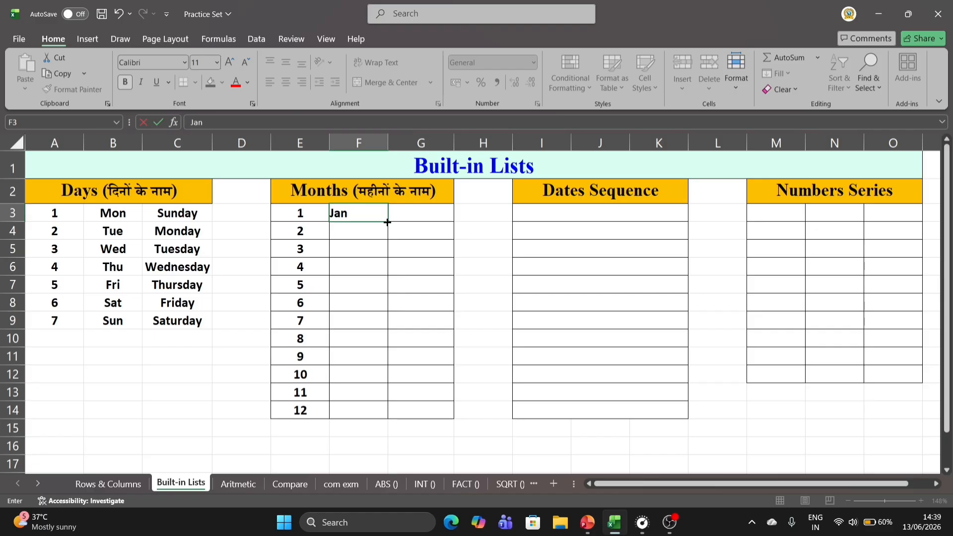
# Confirm Jan in F3 and fill the abbreviated month names down to F14.
pyautogui.click(388, 223)
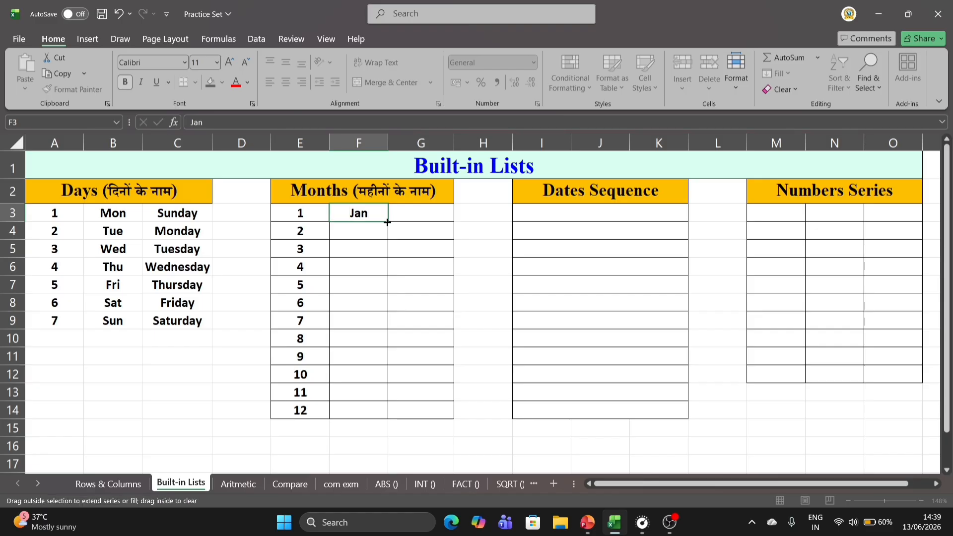
pyautogui.moveTo(388, 222); pyautogui.dragTo(384, 413)
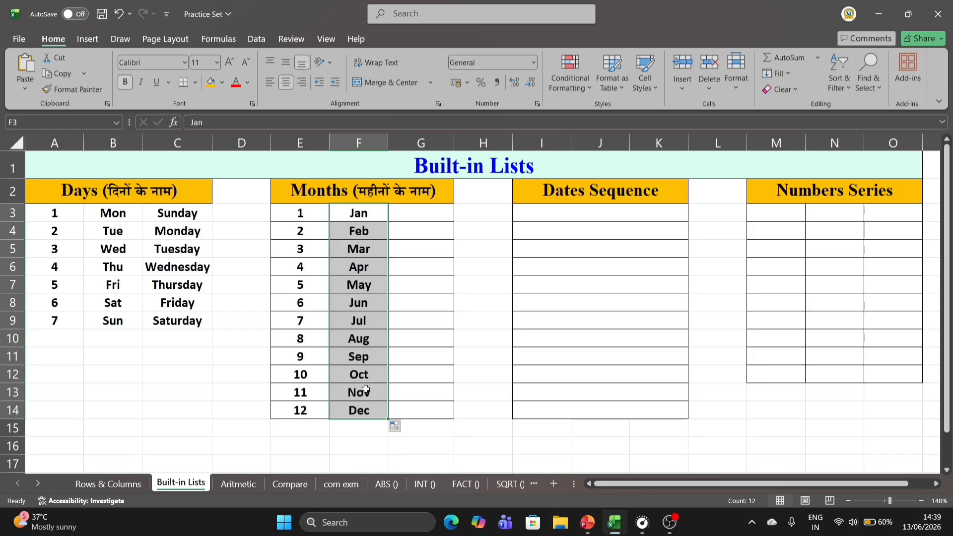
# Enter January in G3 of the Months table and select that cell.
pyautogui.click(424, 214)
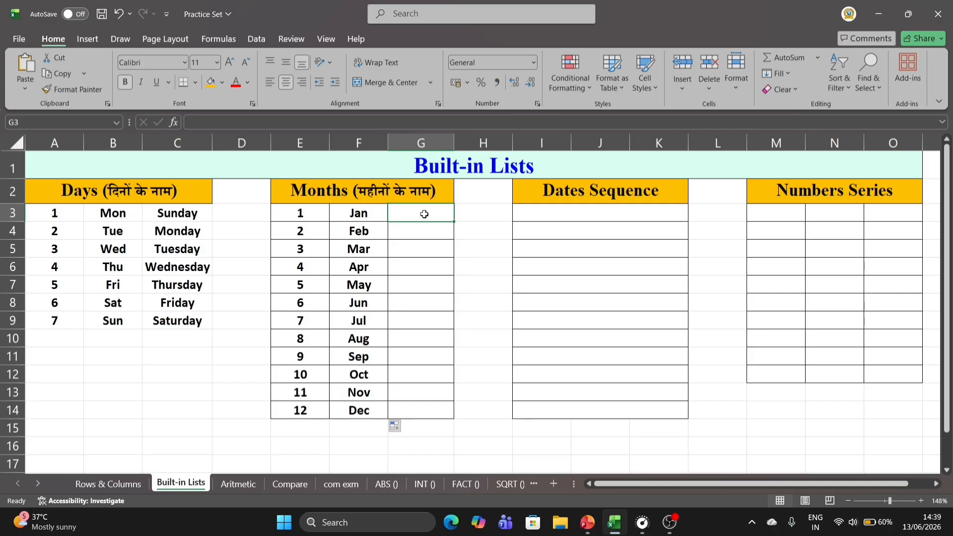
pyautogui.write('J')
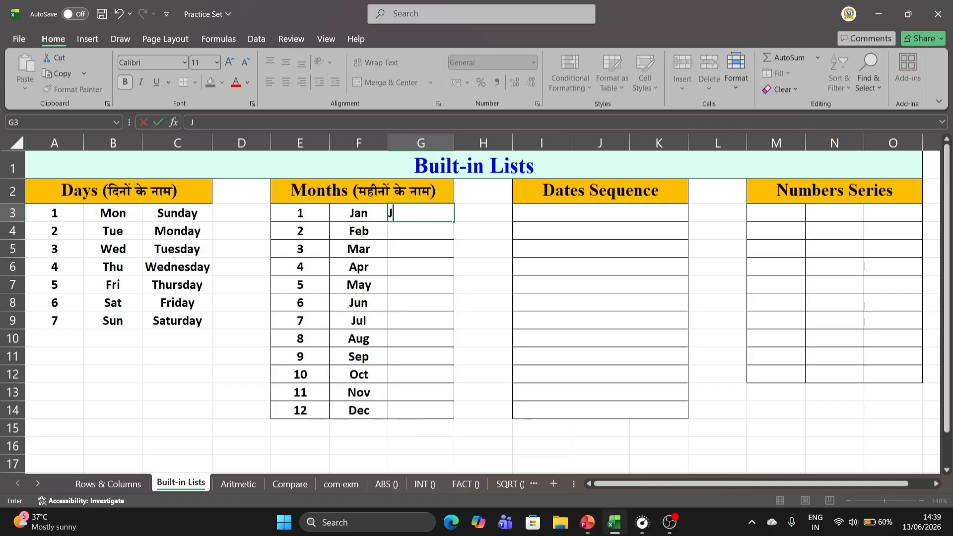
pyautogui.write('anuary')
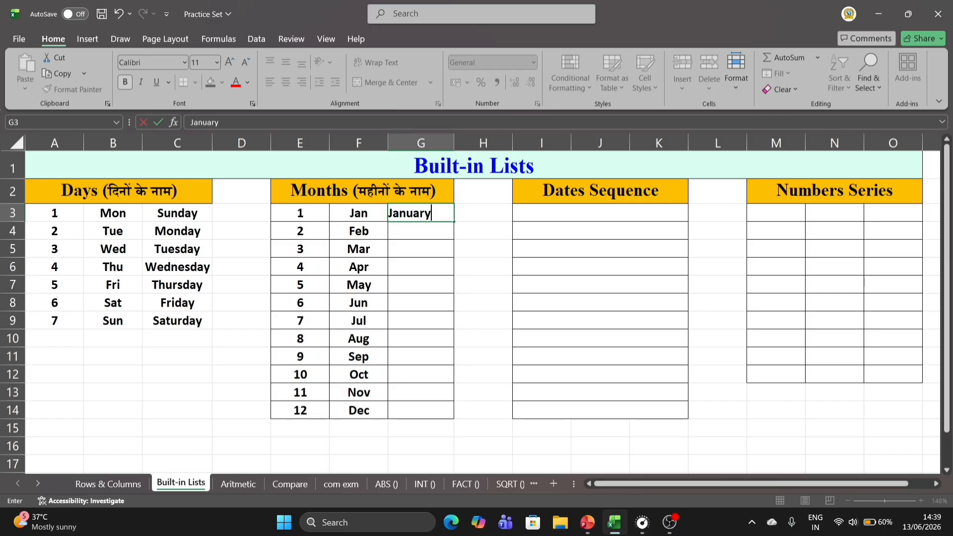
pyautogui.press('Return')
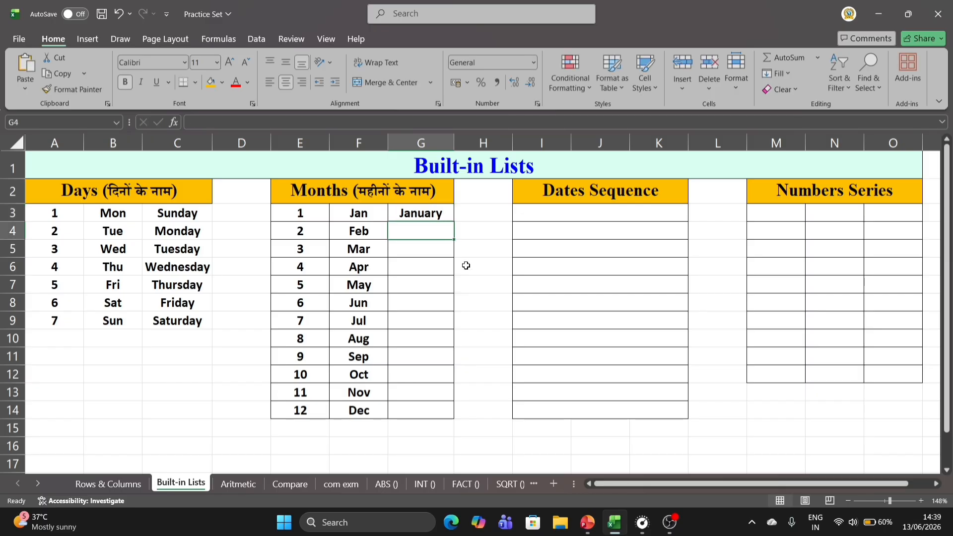
pyautogui.click(408, 212)
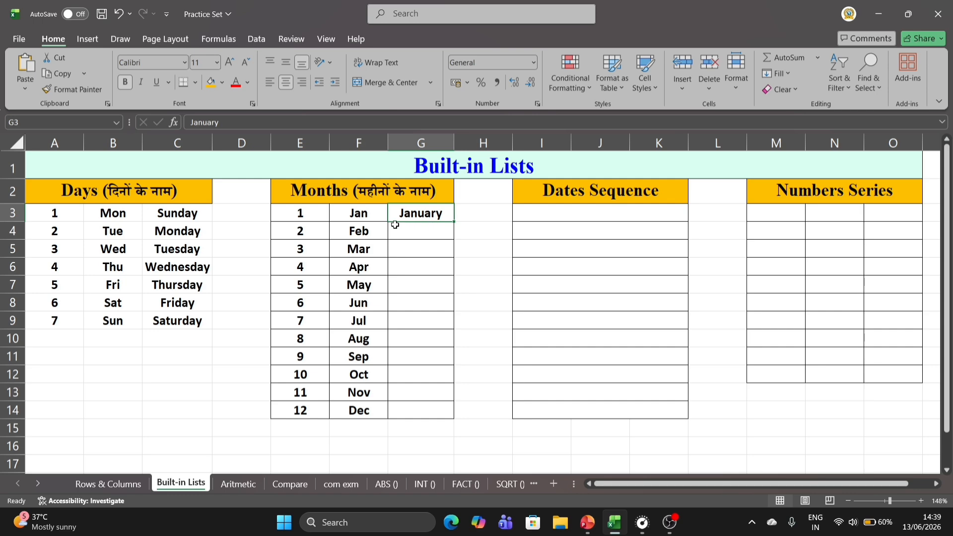
pyautogui.keyDown('ctrl'); pyautogui.scroll(2, 428, 226); pyautogui.keyUp('ctrl')
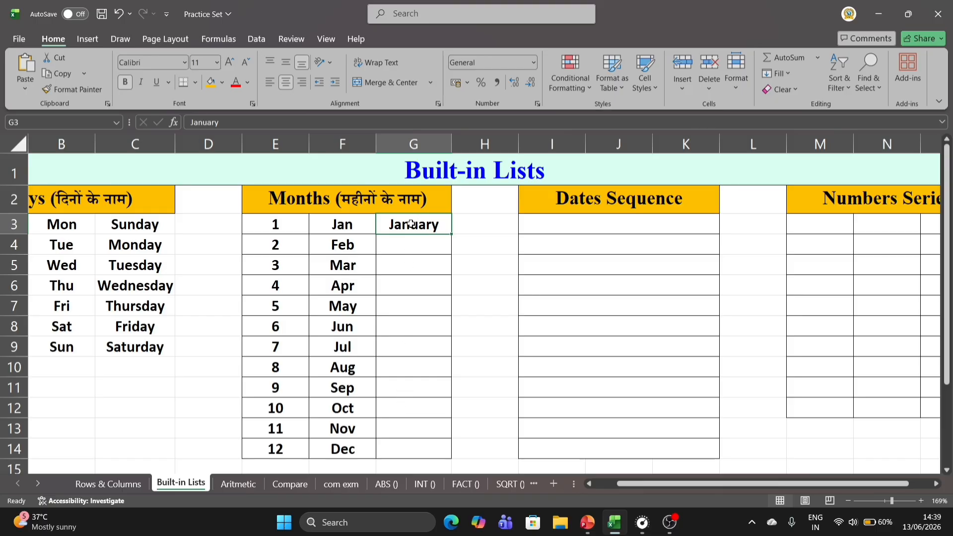
pyautogui.moveTo(411, 223); pyautogui.dragTo(415, 502)
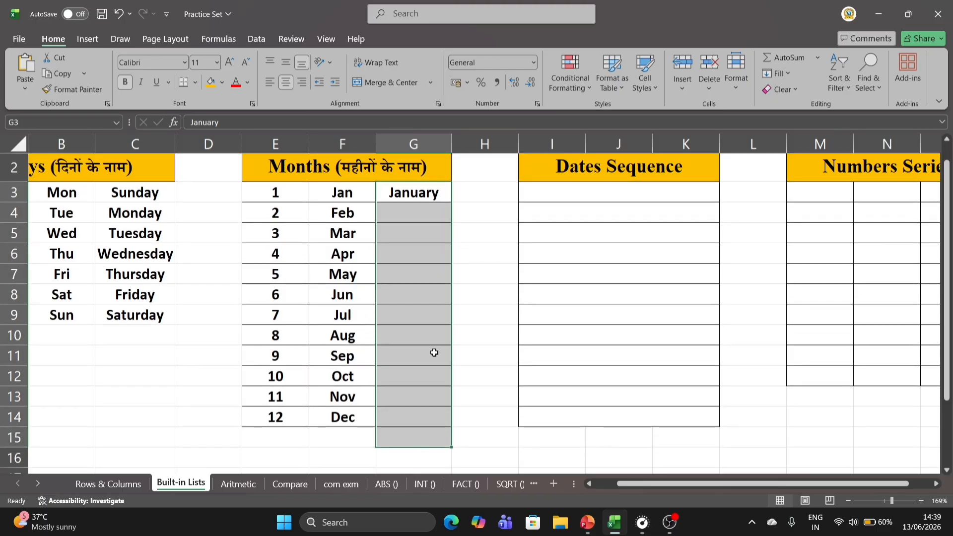
pyautogui.click(419, 232)
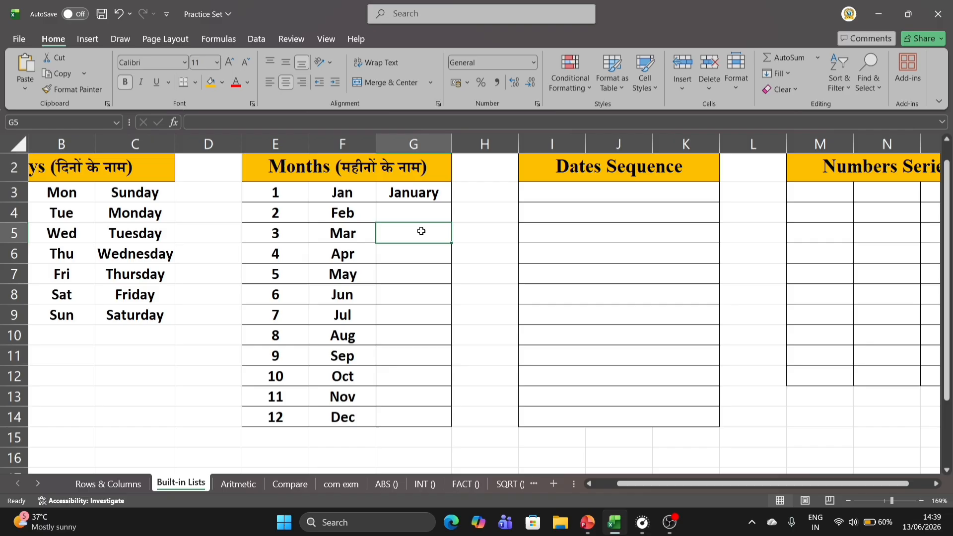
pyautogui.click(416, 199)
pyautogui.moveTo(417, 203); pyautogui.dragTo(415, 233)
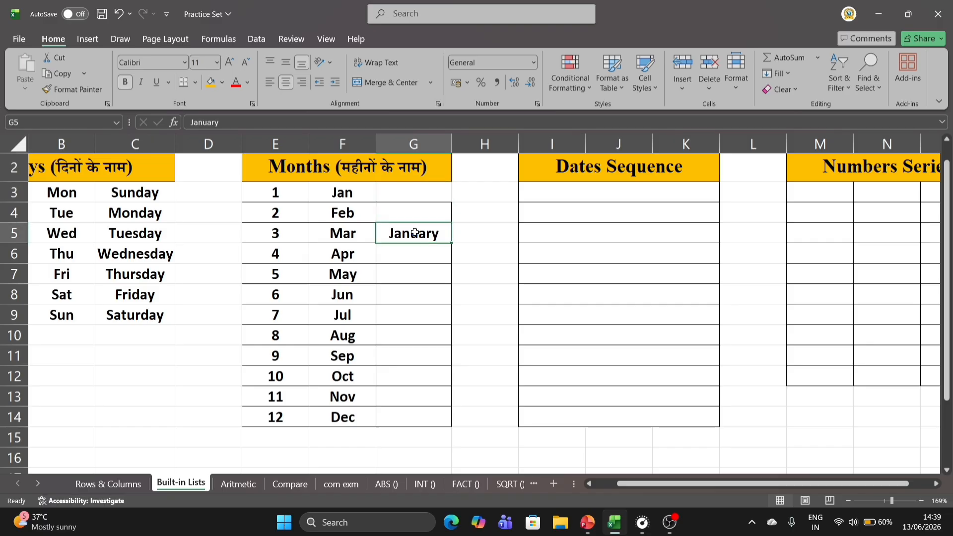
pyautogui.hotkey('ctrl', 'z')
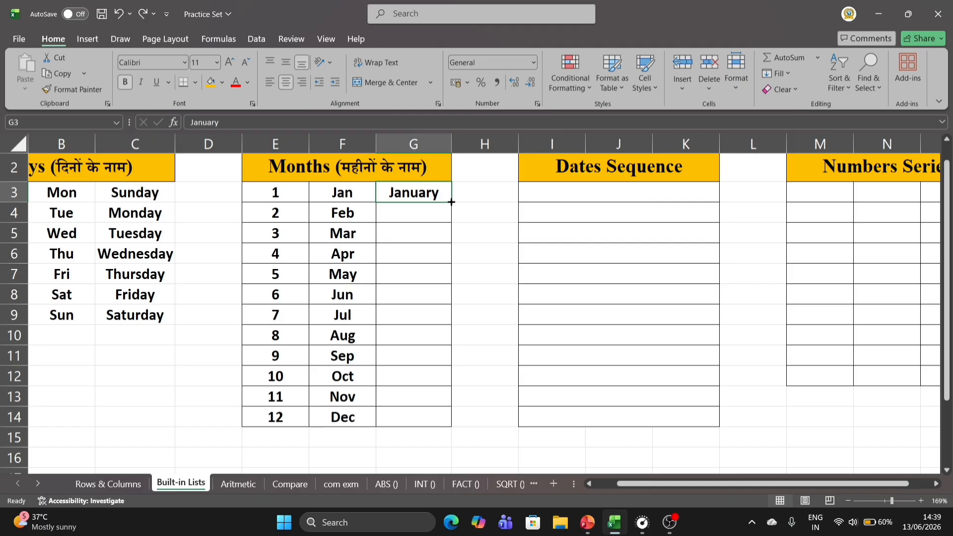
# Fill the full month names from January in G3 down to G14.
pyautogui.moveTo(452, 202); pyautogui.dragTo(451, 425)
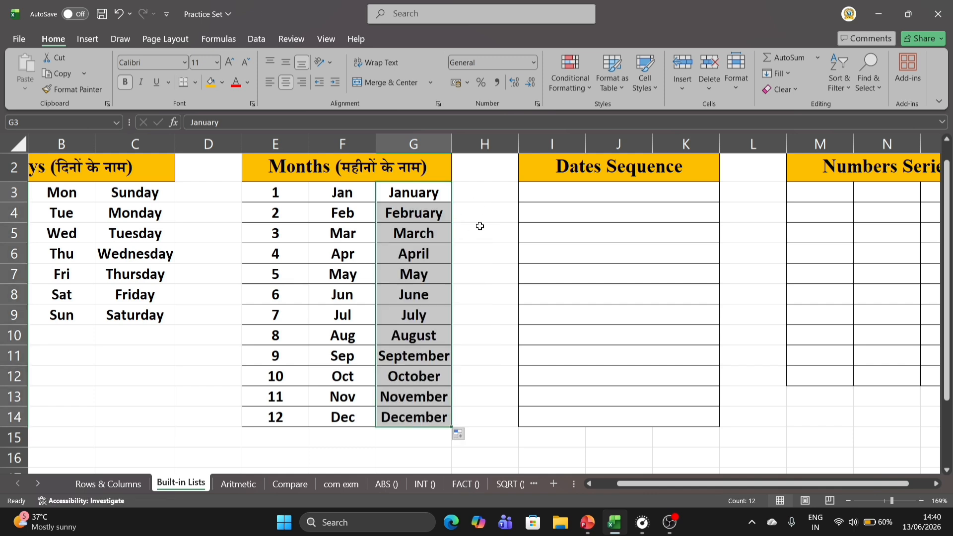
pyautogui.click(479, 226)
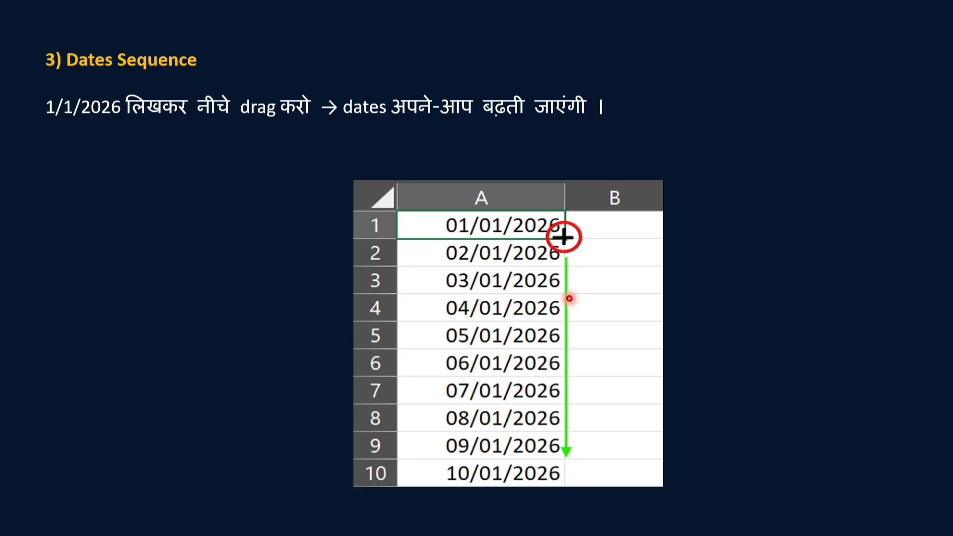
# Switch from the slide show to Excel and enter the current date, 13/06/2026, in I3 under Dates Sequence.
pyautogui.hotkey('alt', 'Tab')
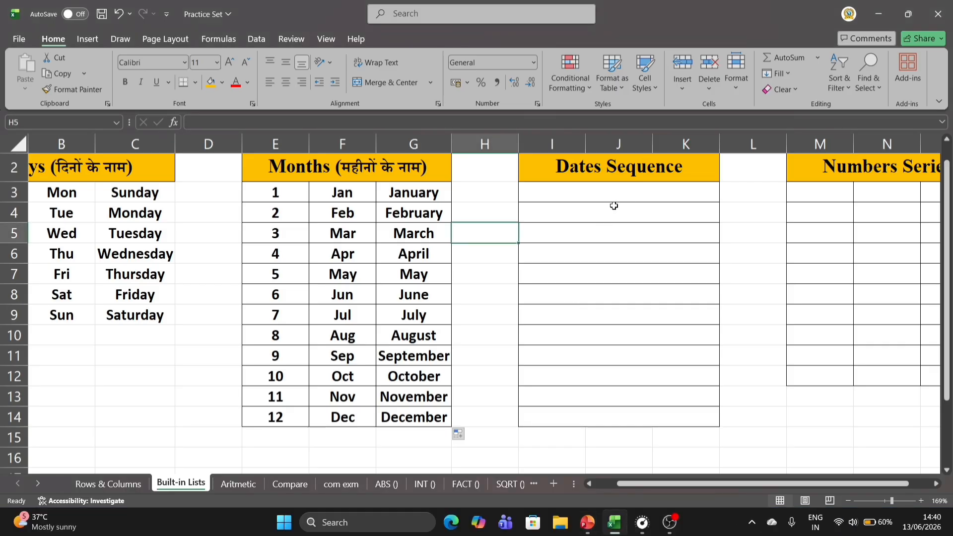
pyautogui.click(617, 197)
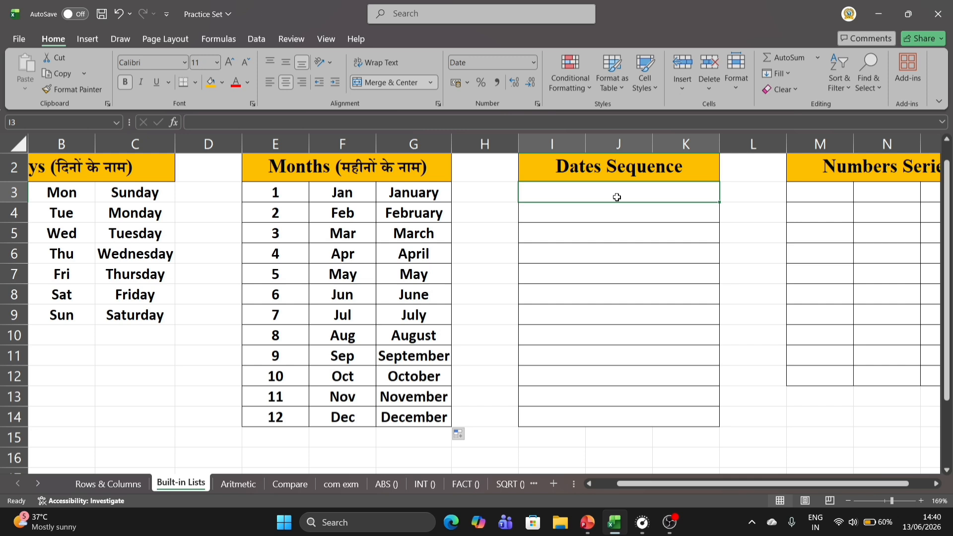
pyautogui.hotkey('ctrl', ';')
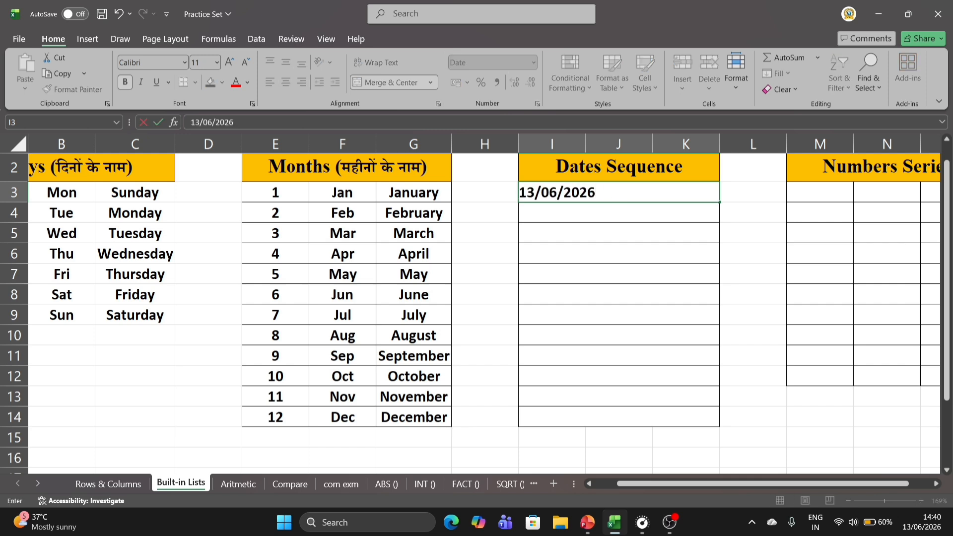
pyautogui.press('Return')
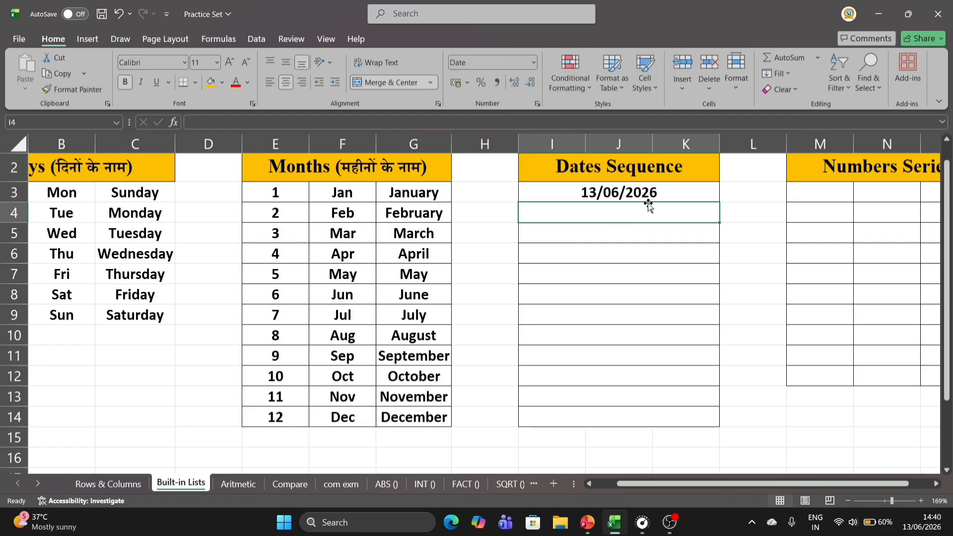
# Fill the daily date series from I3 down through row 15.
pyautogui.click(640, 193)
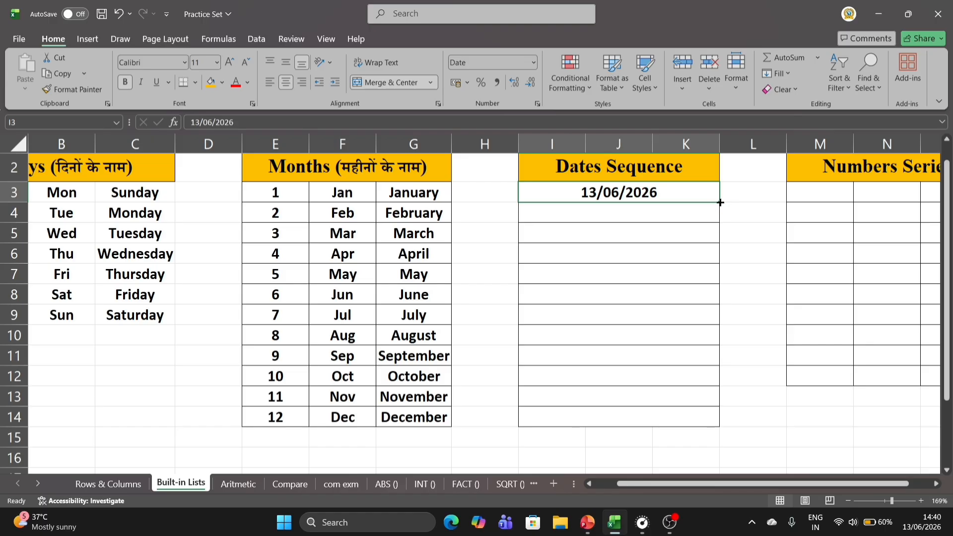
pyautogui.moveTo(721, 202); pyautogui.dragTo(713, 421)
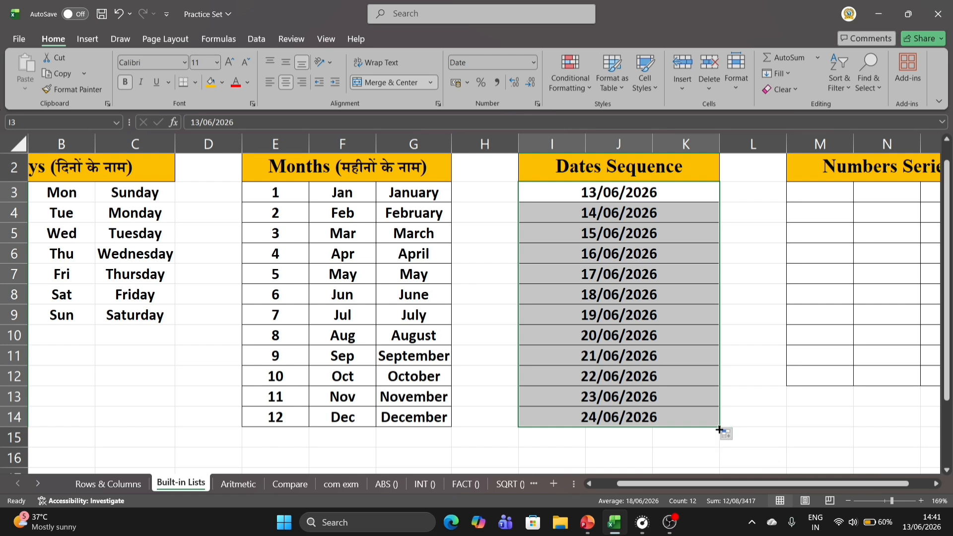
pyautogui.moveTo(720, 428); pyautogui.dragTo(720, 448)
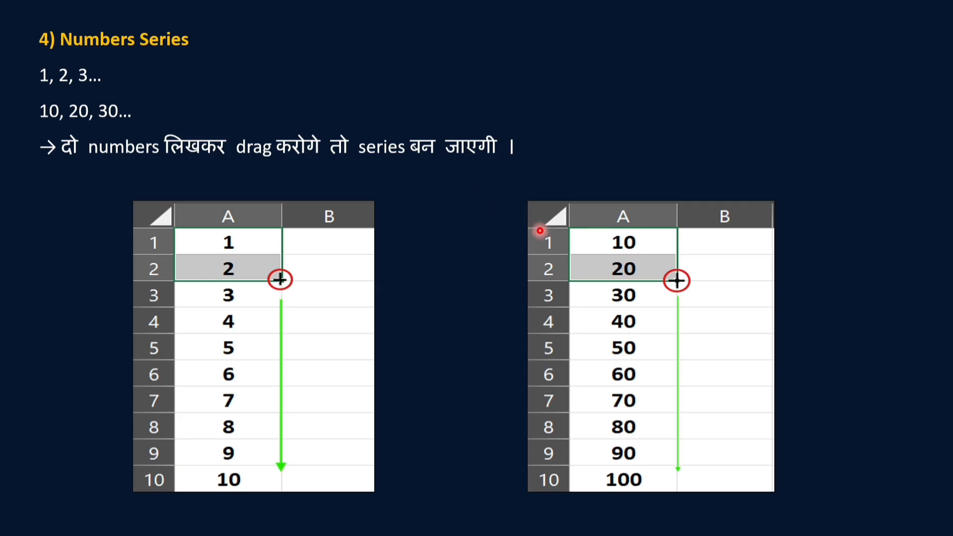
# Switch from the slide show to the Practice Set workbook and enter 1 in M3 under Numbers Series.
pyautogui.press('super+Tab')
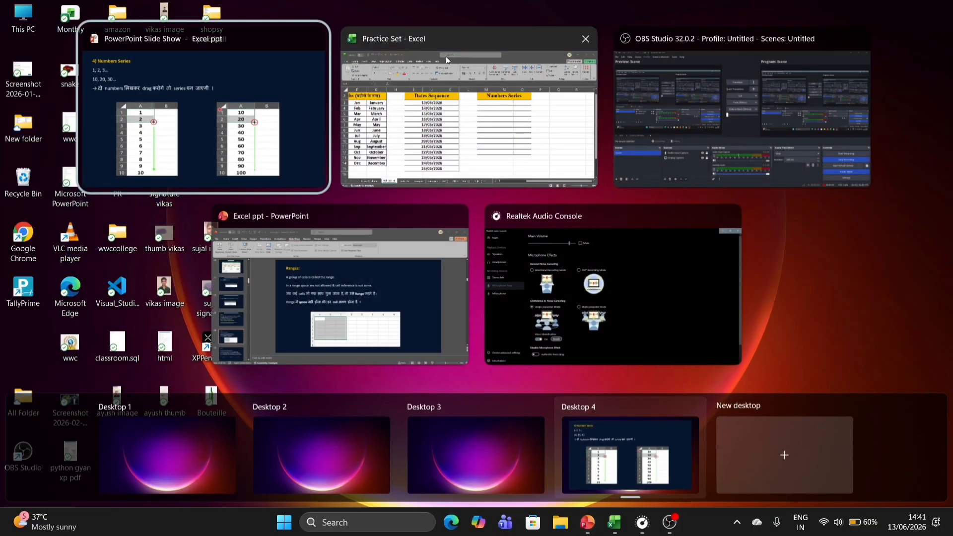
pyautogui.click(481, 107)
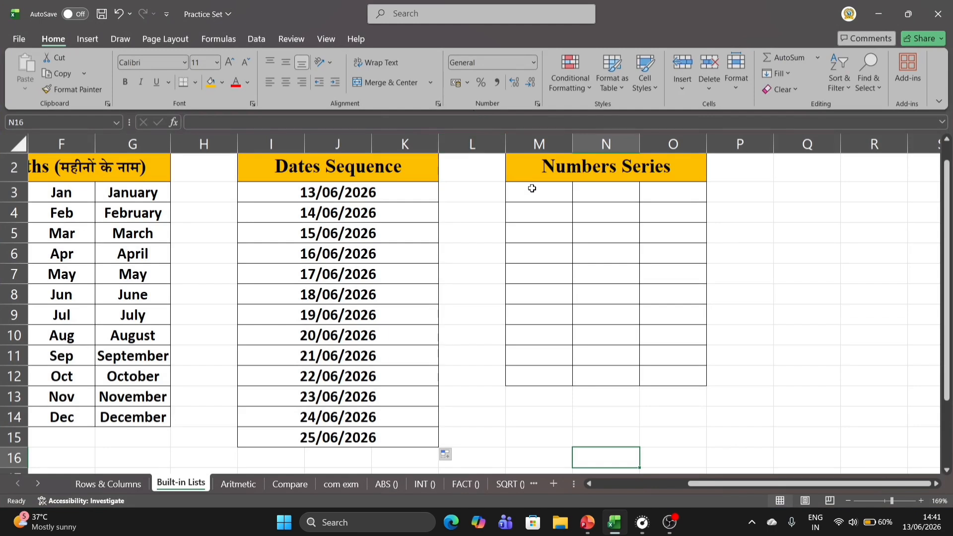
pyautogui.click(536, 191)
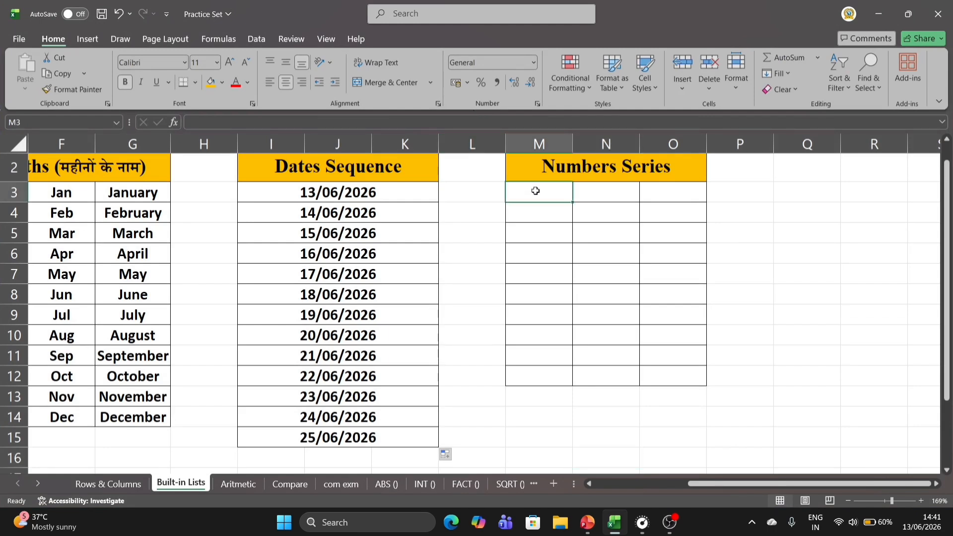
pyautogui.write('1')
pyautogui.press('Return')
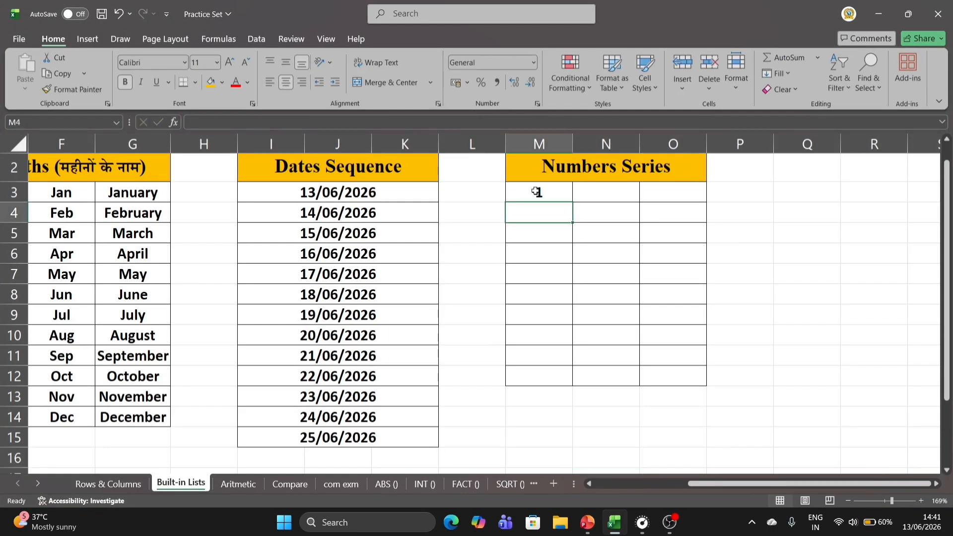
# Try to fill from the single value in M3 down to M12, and undo the fill.
pyautogui.click(537, 192)
pyautogui.moveTo(573, 202); pyautogui.dragTo(563, 389)
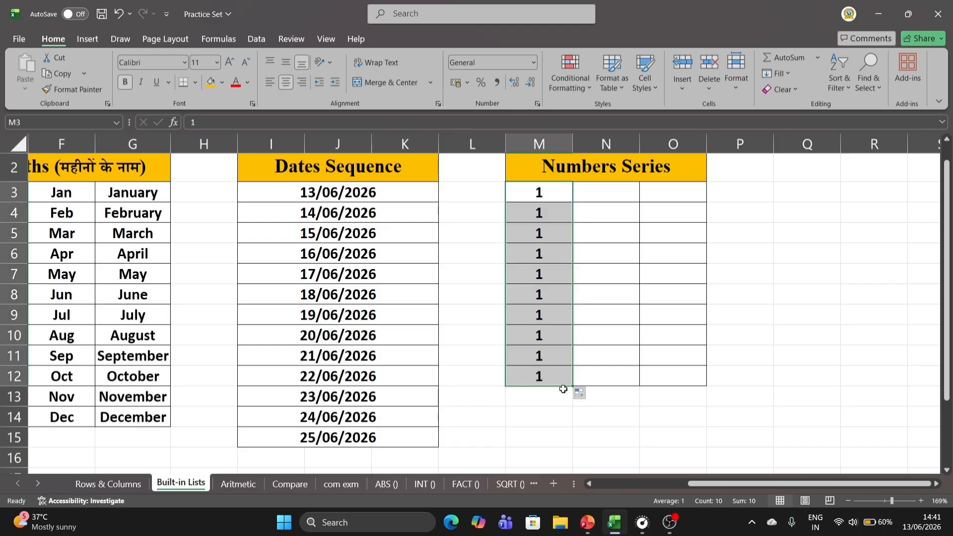
pyautogui.hotkey('ctrl', 'z')
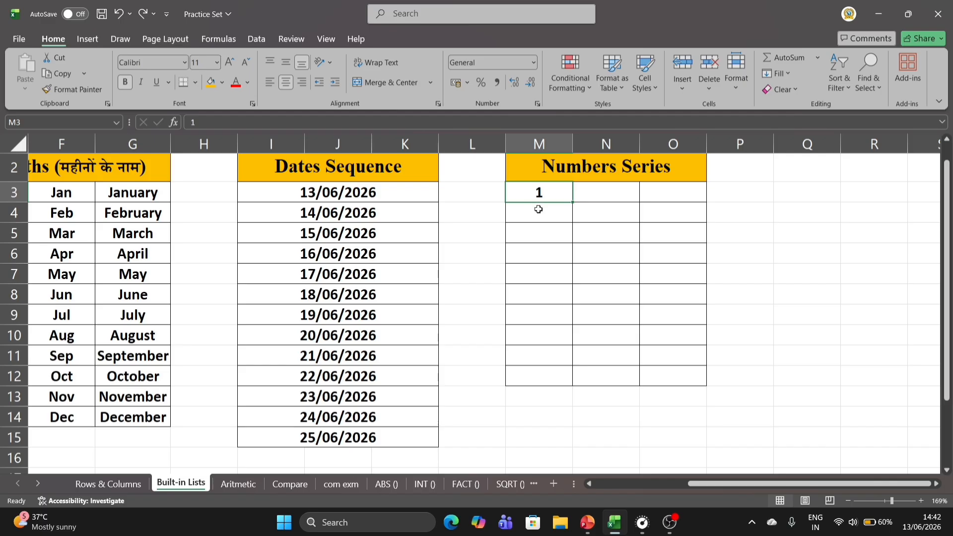
# Enter 2 in M4 and extend the series from M3:M4 down to M12.
pyautogui.click(538, 210)
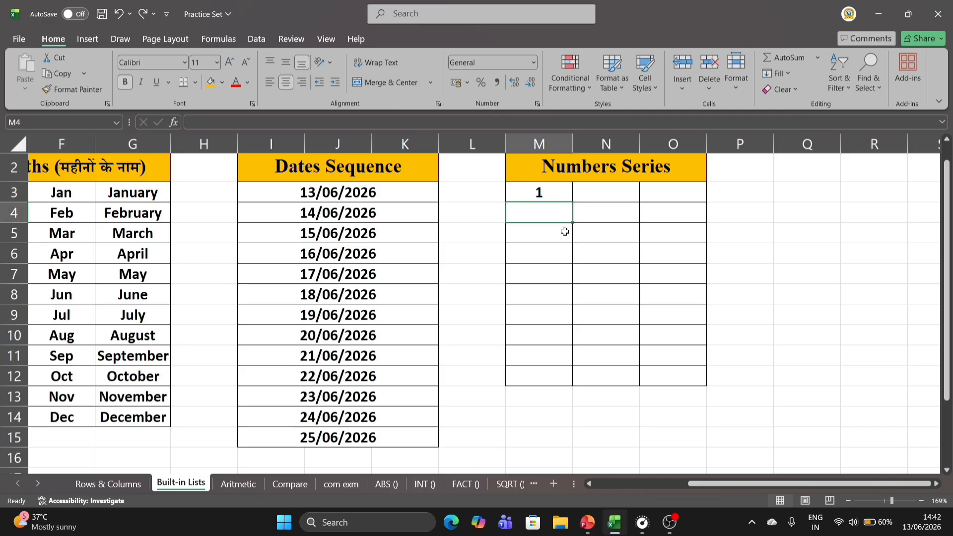
pyautogui.write('2')
pyautogui.press('Return')
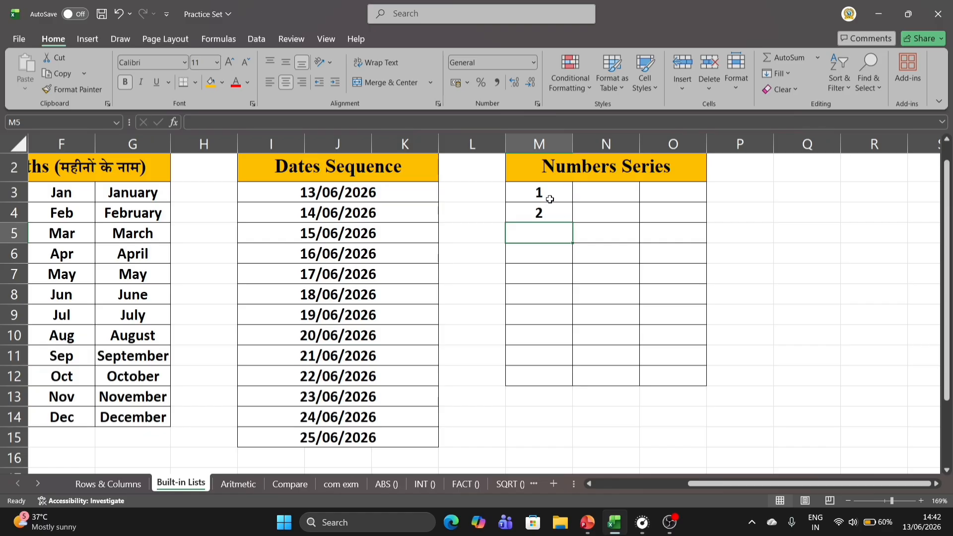
pyautogui.moveTo(539, 191); pyautogui.dragTo(534, 208)
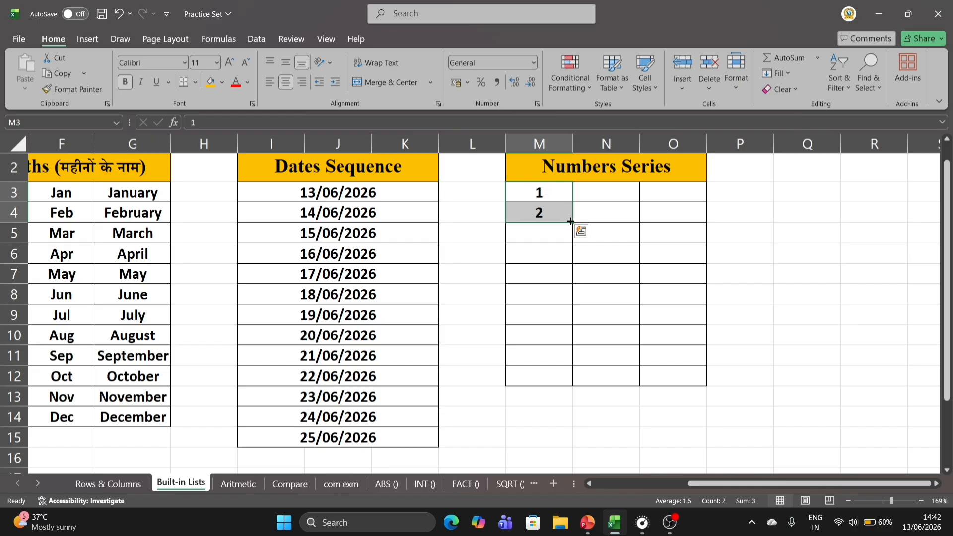
pyautogui.moveTo(573, 223); pyautogui.dragTo(571, 378)
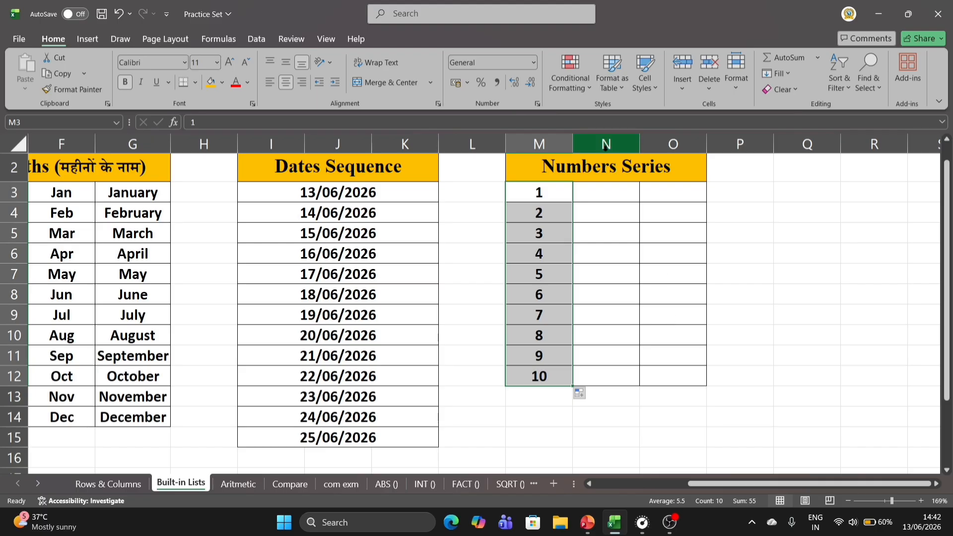
# Enter 10 in N3 and 20 in N4 as the start of a second number series.
pyautogui.click(605, 199)
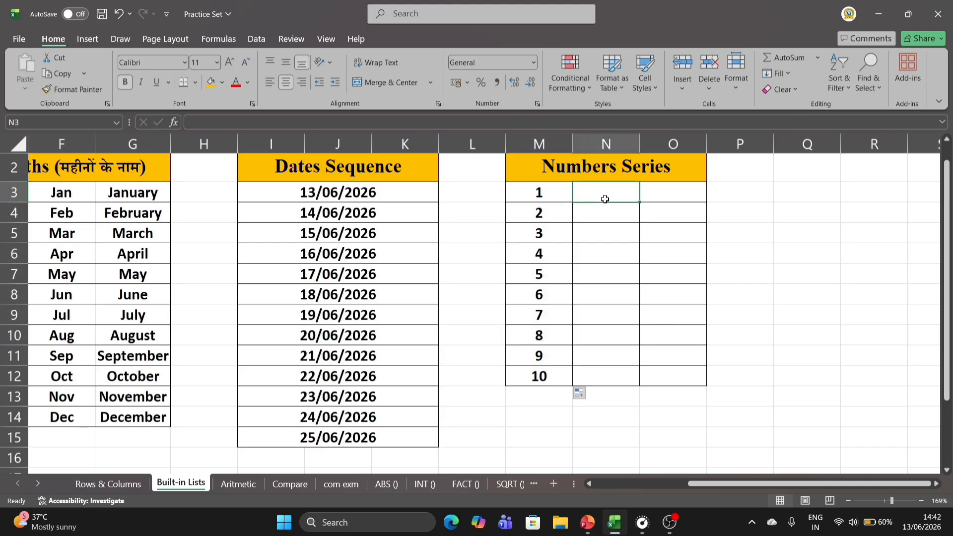
pyautogui.write('10')
pyautogui.press('Return')
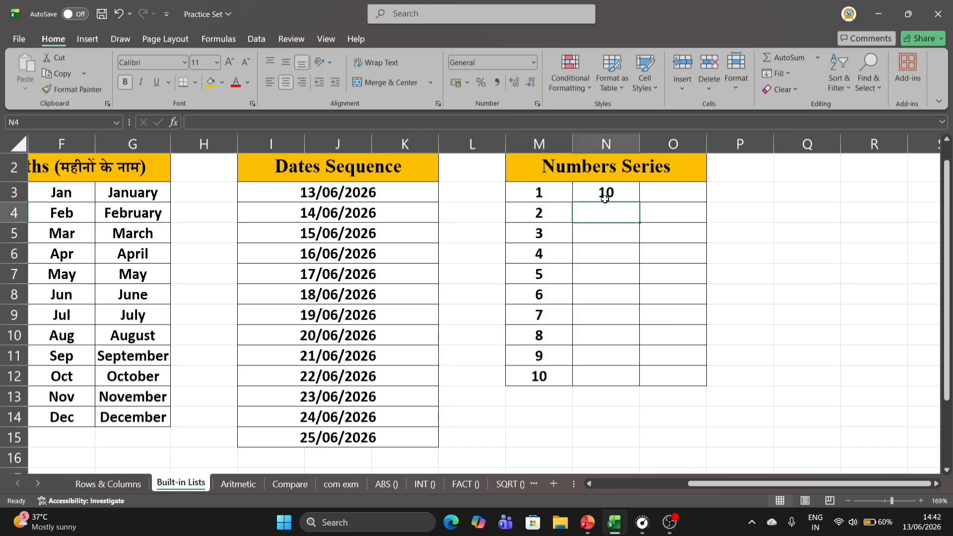
pyautogui.write('20')
pyautogui.press('Return')
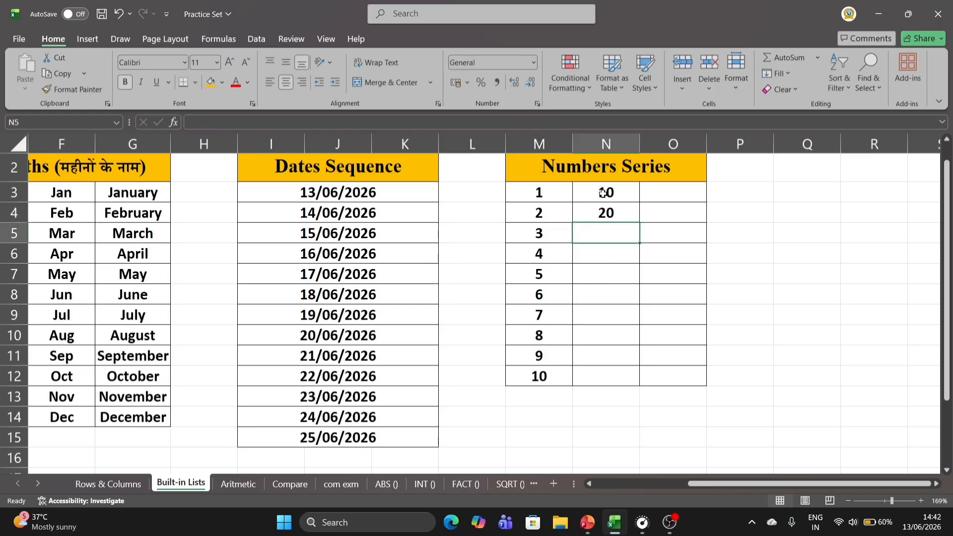
# Extend the number series from N3:N4 down to N12.
pyautogui.click(603, 196)
pyautogui.moveTo(603, 197); pyautogui.dragTo(602, 213)
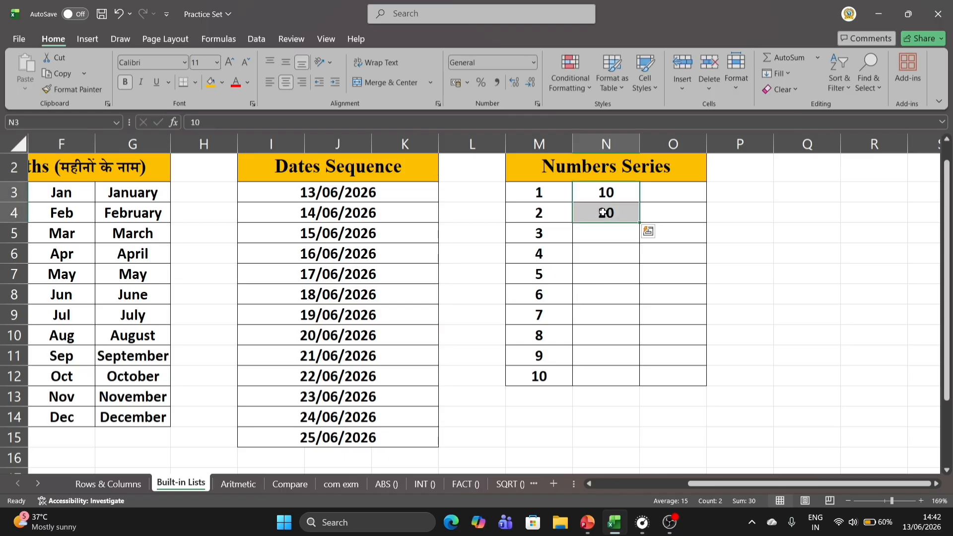
pyautogui.moveTo(603, 213)
pyautogui.mouseDown()
pyautogui.moveTo(607, 388)
pyautogui.moveTo(610, 192)
pyautogui.moveTo(606, 217)
pyautogui.mouseUp()
pyautogui.moveTo(640, 222); pyautogui.dragTo(639, 390)
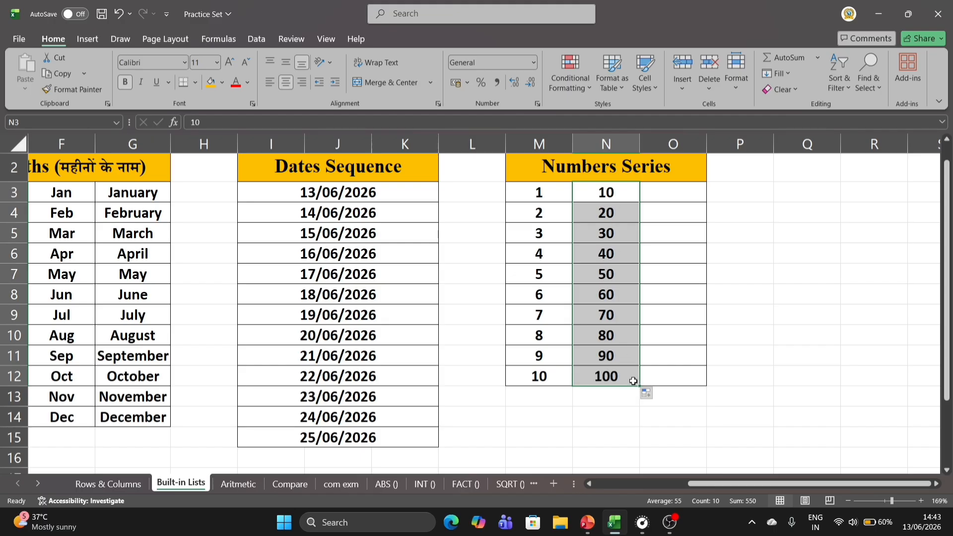
# Enter 1 in O3 and 3 in O4 and extend the odd-number series down to O15.
pyautogui.click(678, 196)
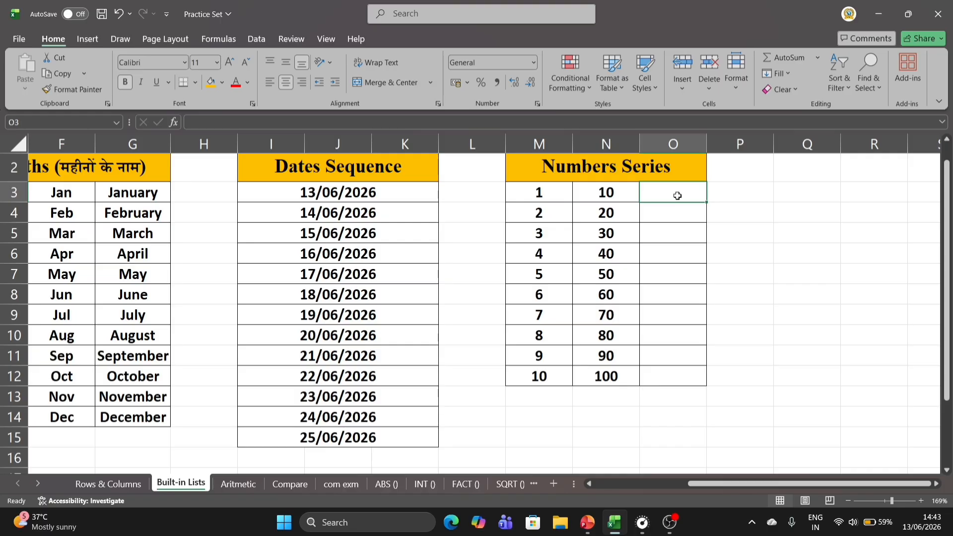
pyautogui.write('1')
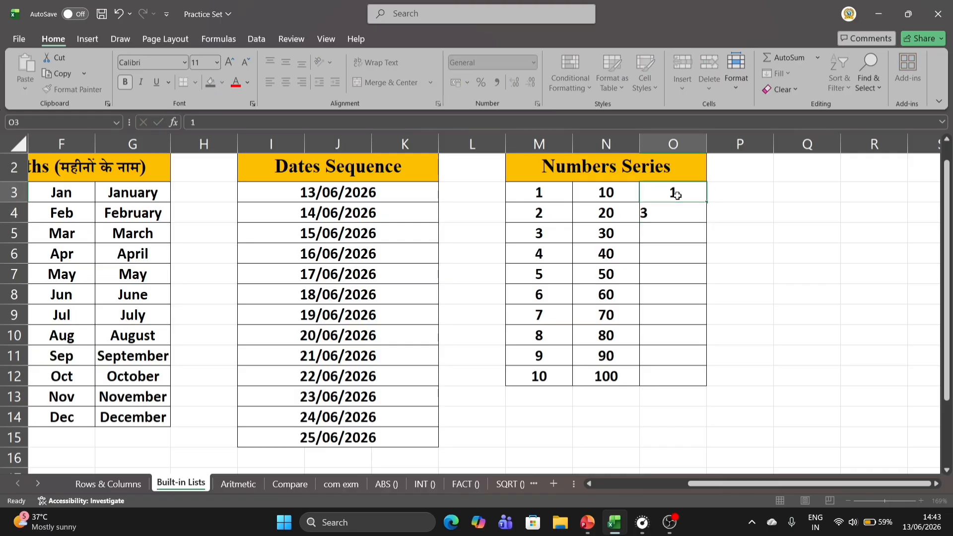
pyautogui.hotkey('ctrl', 'Return')
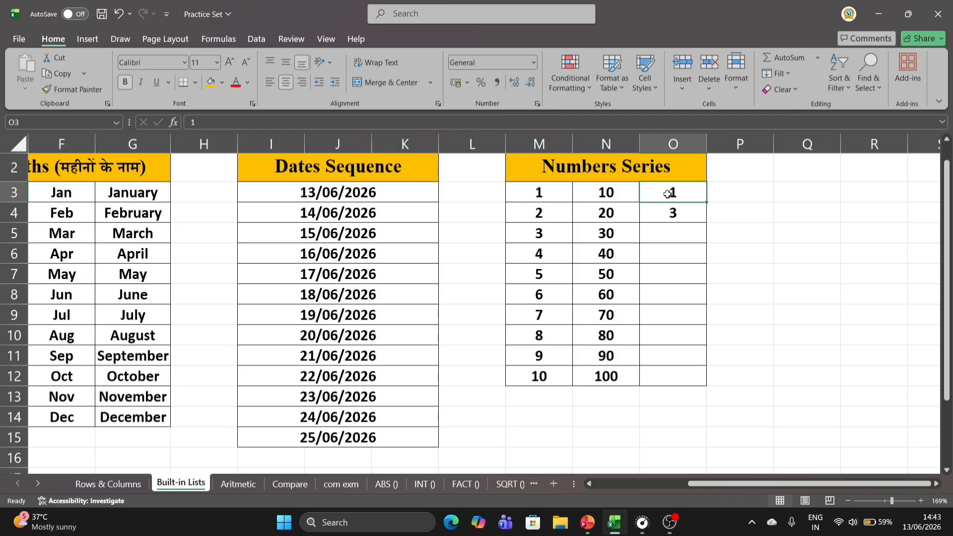
pyautogui.moveTo(664, 192); pyautogui.dragTo(670, 212)
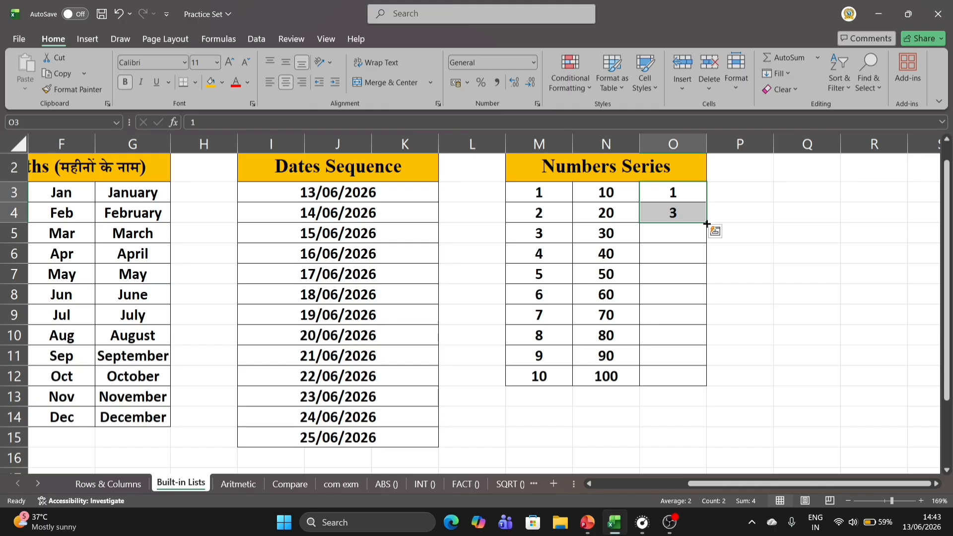
pyautogui.moveTo(707, 224); pyautogui.dragTo(712, 382)
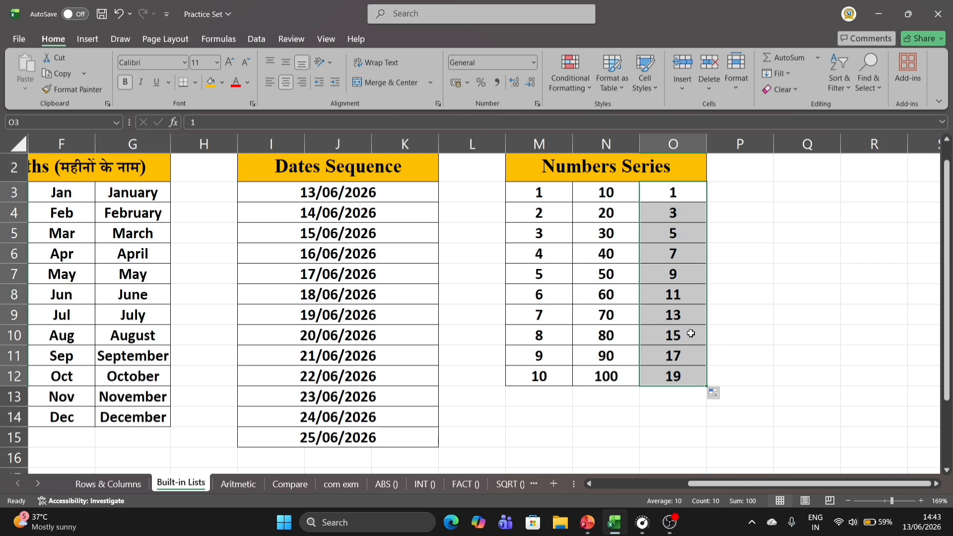
pyautogui.moveTo(706, 387); pyautogui.dragTo(709, 461)
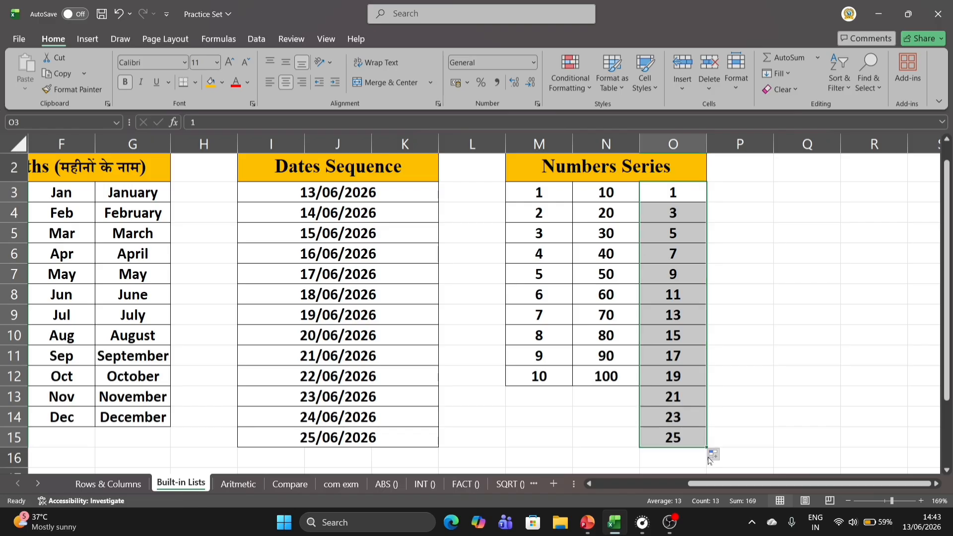
pyautogui.click(813, 378)
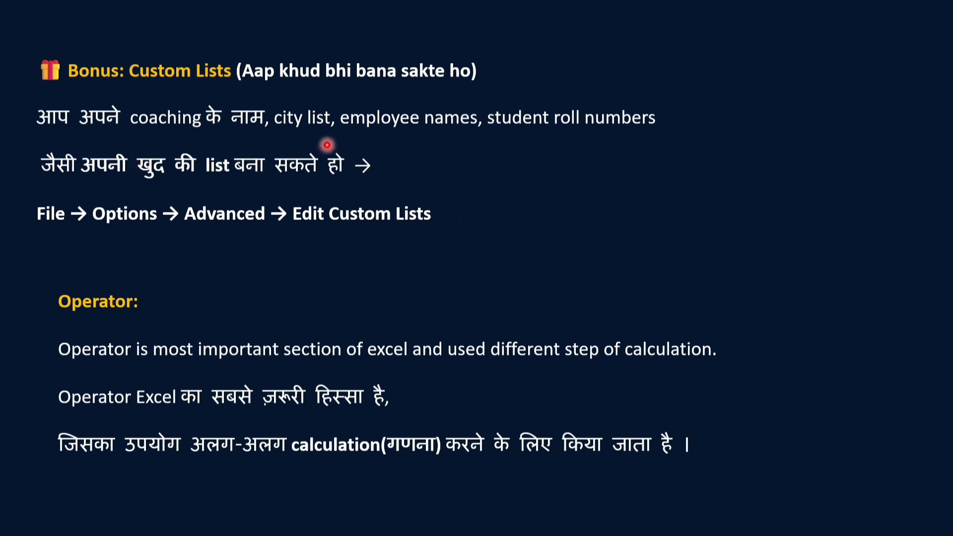
# Switch from the slide show to the Practice Set workbook and look over the completed tables on the Built-in Lists sheet.
pyautogui.hotkey('alt', 'Tab')
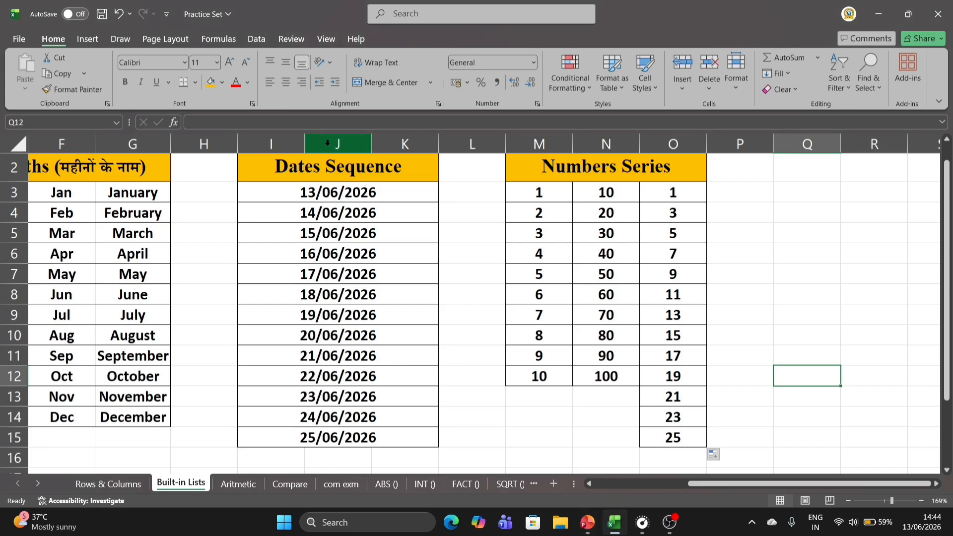
pyautogui.hscroll(-5, 410, 172)
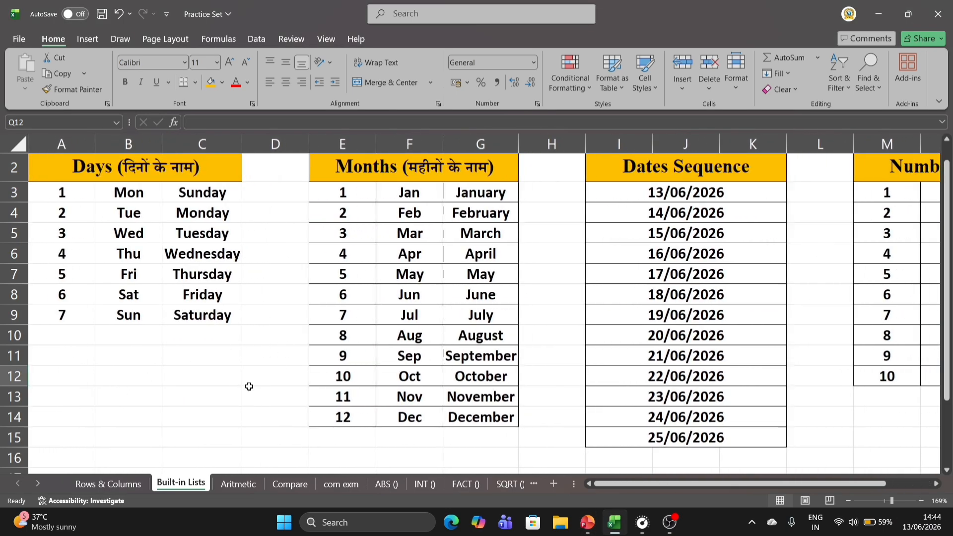
pyautogui.click(267, 400)
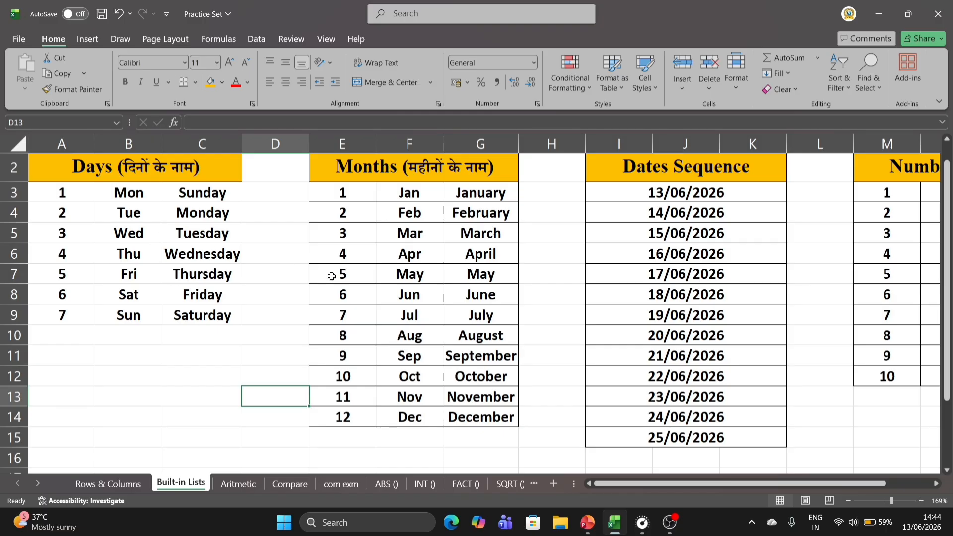
pyautogui.hscroll(5, 331, 277)
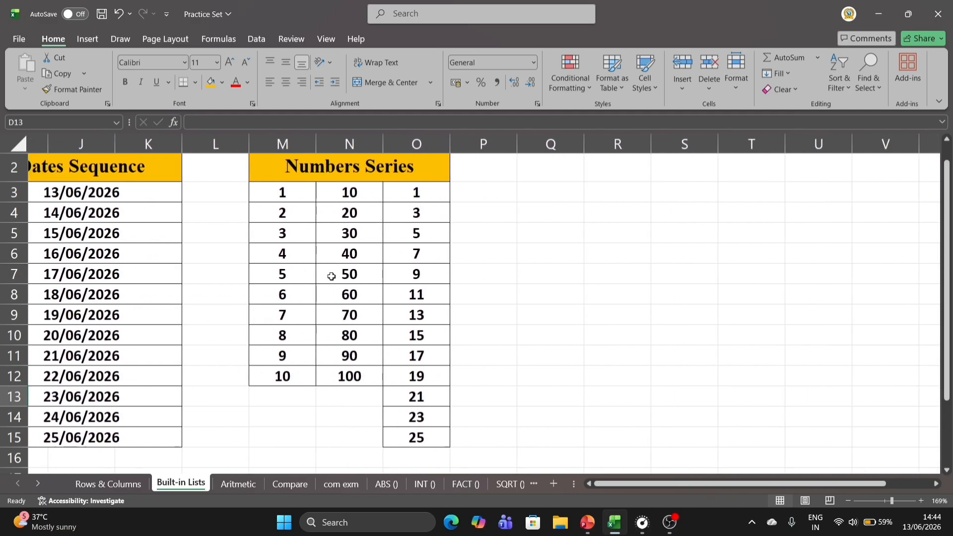
# Try to fill the letter a from Q3 down to Q10, and clear the filled cells.
pyautogui.click(529, 197)
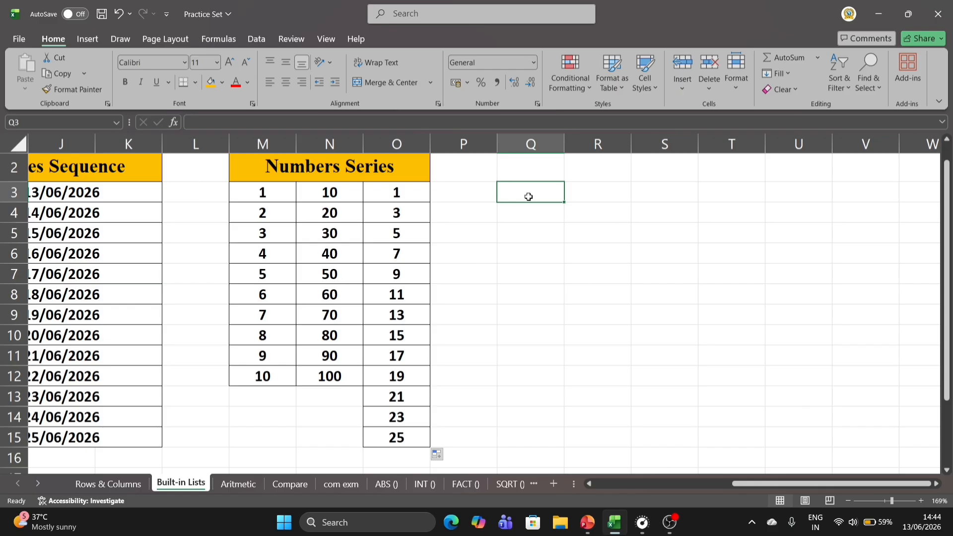
pyautogui.write('a')
pyautogui.press('Return')
pyautogui.click(528, 196)
pyautogui.click(568, 206)
pyautogui.click(547, 195)
pyautogui.moveTo(562, 202); pyautogui.dragTo(554, 341)
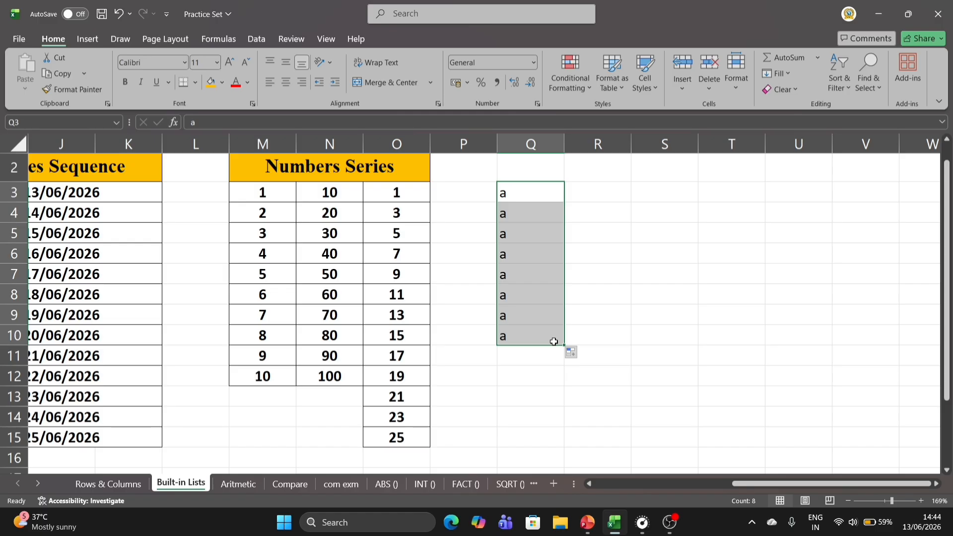
pyautogui.press('Delete')
# Select Q4 and, in Excel's advanced options, add a custom list of five comma-separated first names.
pyautogui.hscroll(-5, 554, 341)
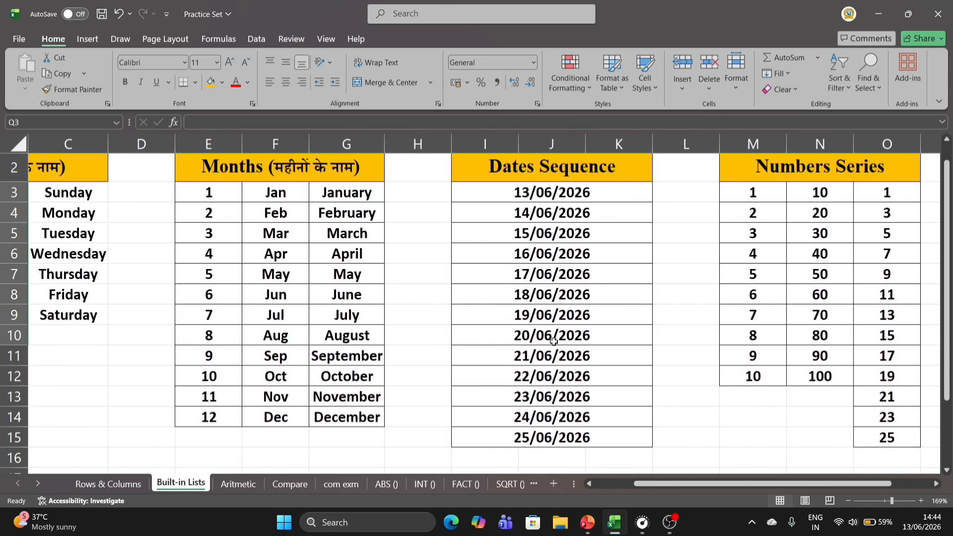
pyautogui.hscroll(5, 554, 341)
pyautogui.scroll(1, 553, 341)
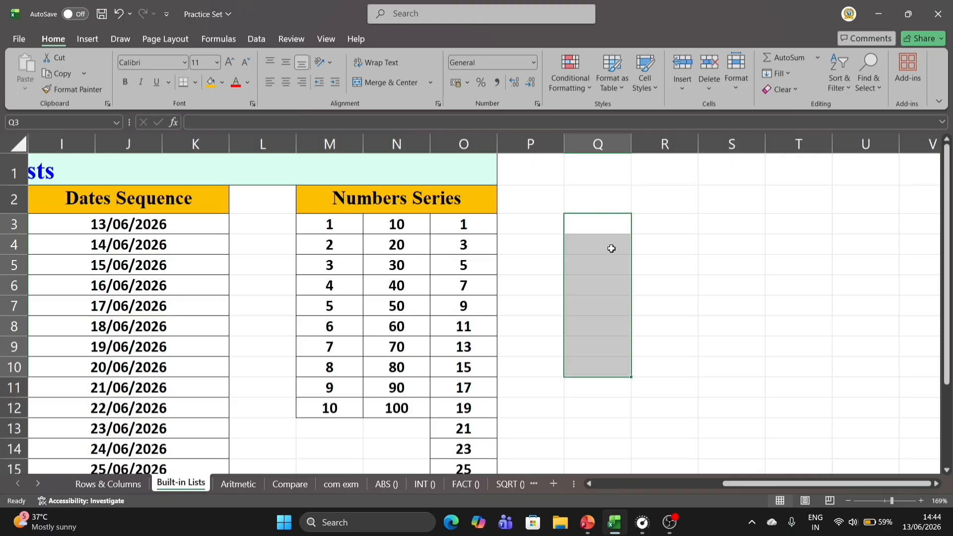
pyautogui.click(612, 248)
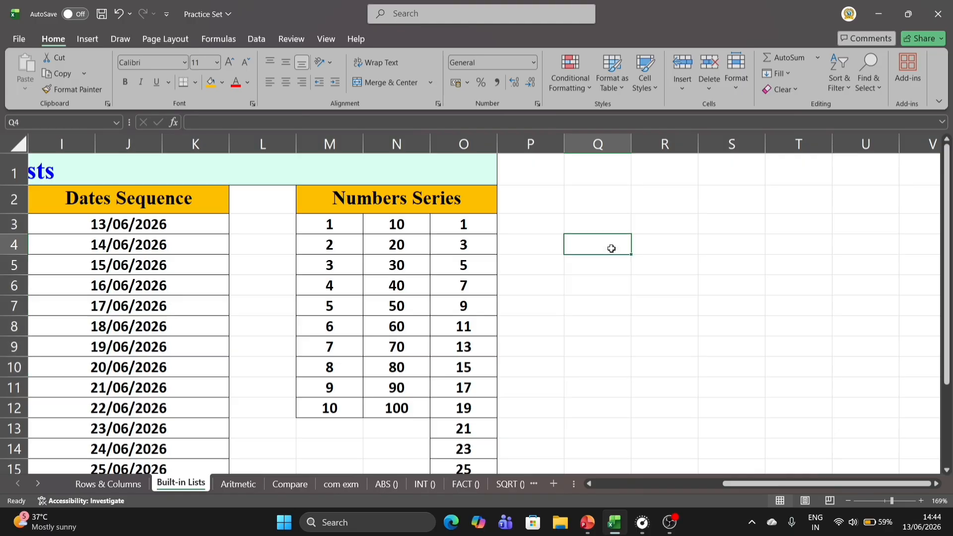
pyautogui.click(20, 40)
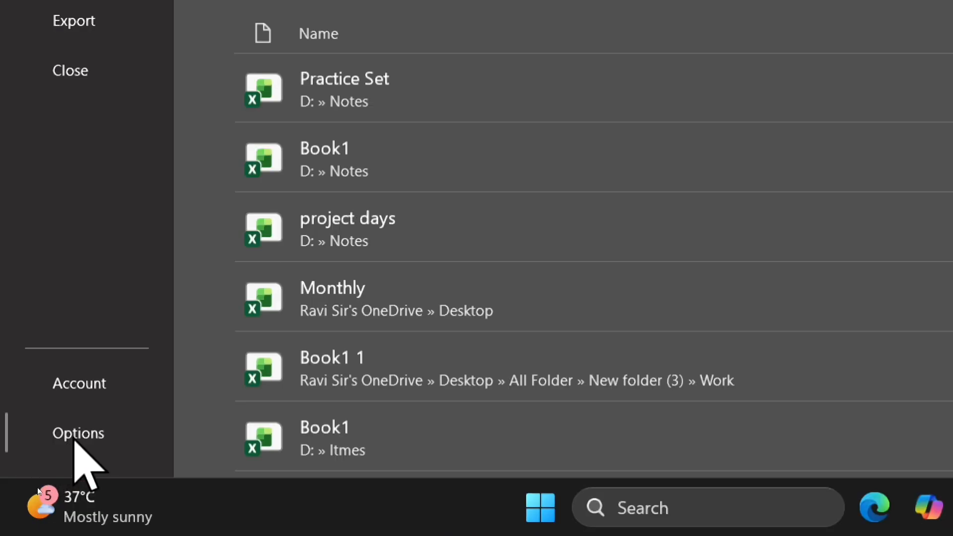
pyautogui.click(41, 485)
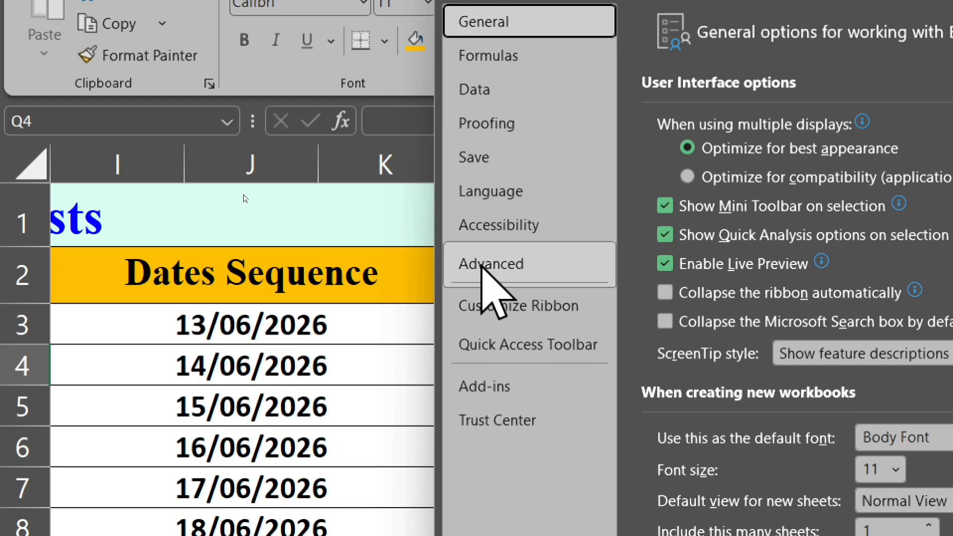
pyautogui.click(244, 195)
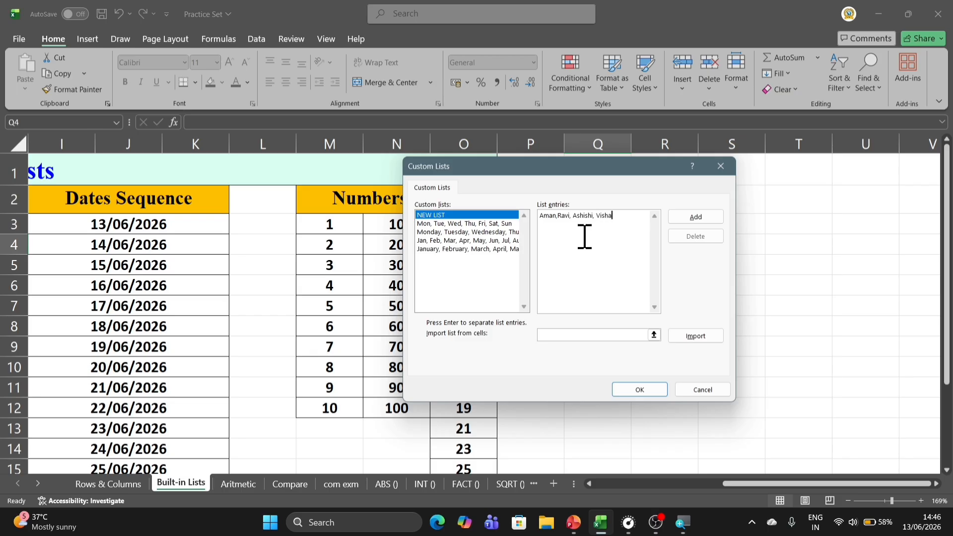
pyautogui.write(',Jyoti')
pyautogui.click(703, 222)
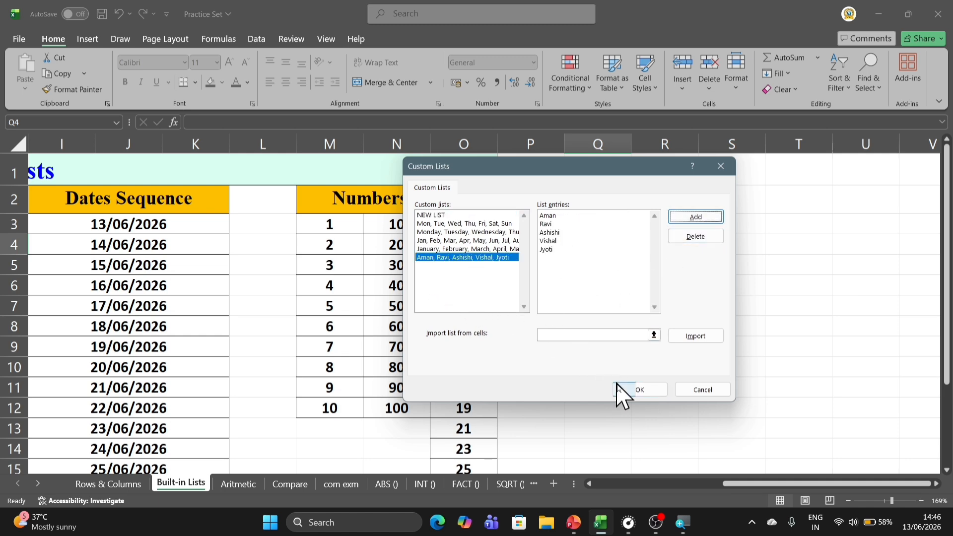
pyautogui.click(634, 392)
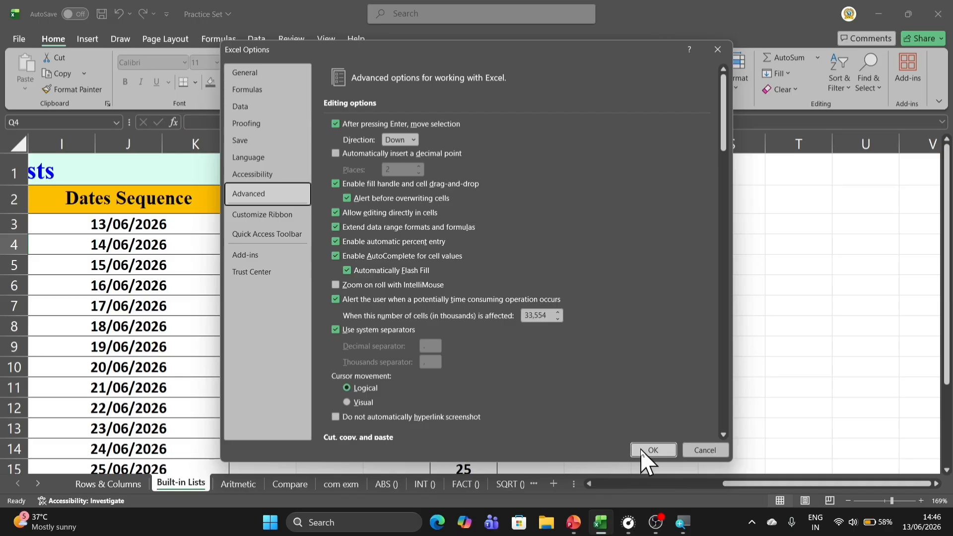
pyautogui.click(645, 451)
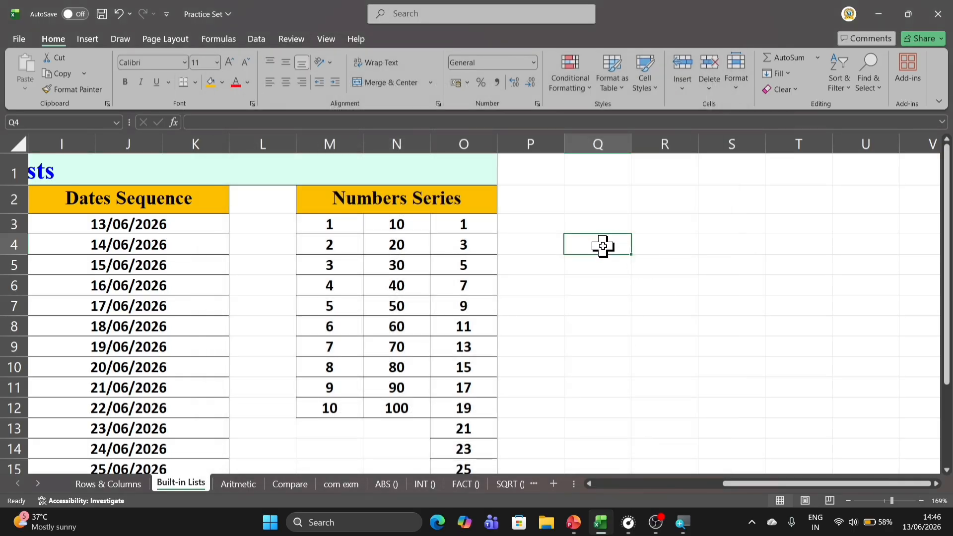
# Enter the second name of the custom list in Q4 and fill the list down to Q10.
pyautogui.write('Ravi')
pyautogui.press('Return')
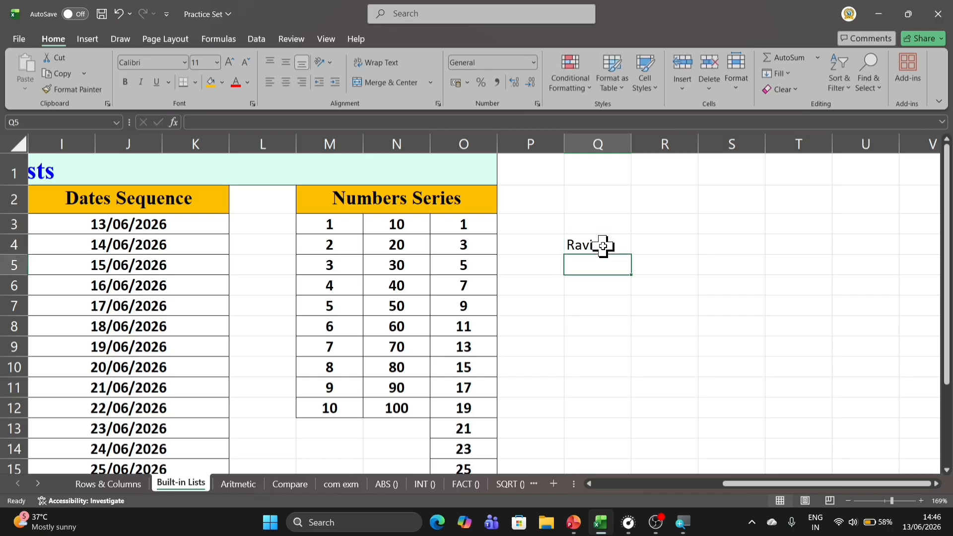
pyautogui.click(604, 246)
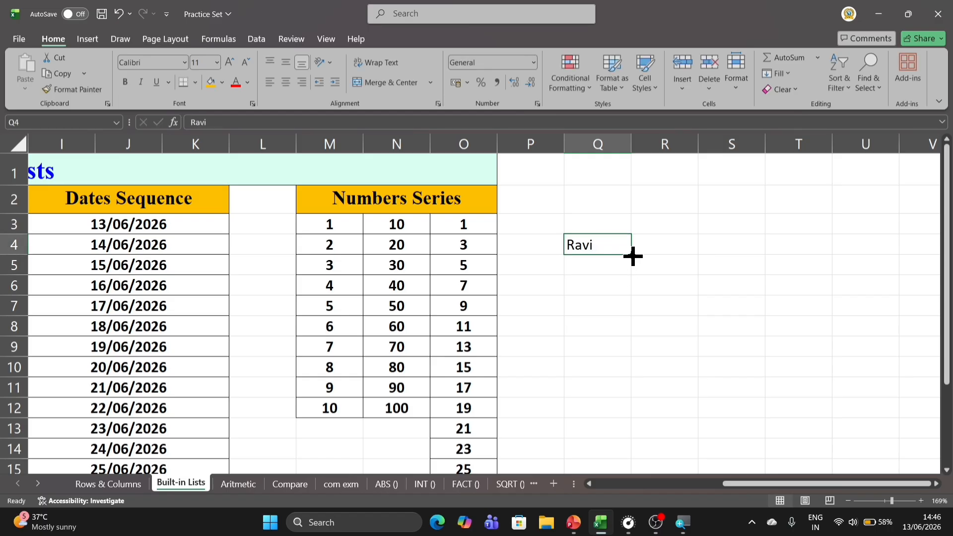
pyautogui.moveTo(633, 257); pyautogui.dragTo(640, 384)
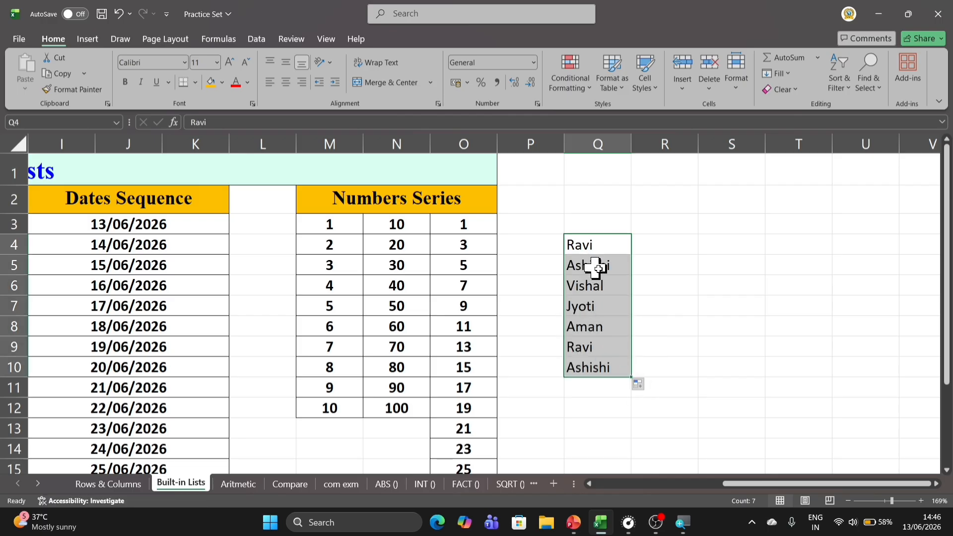
pyautogui.click(690, 293)
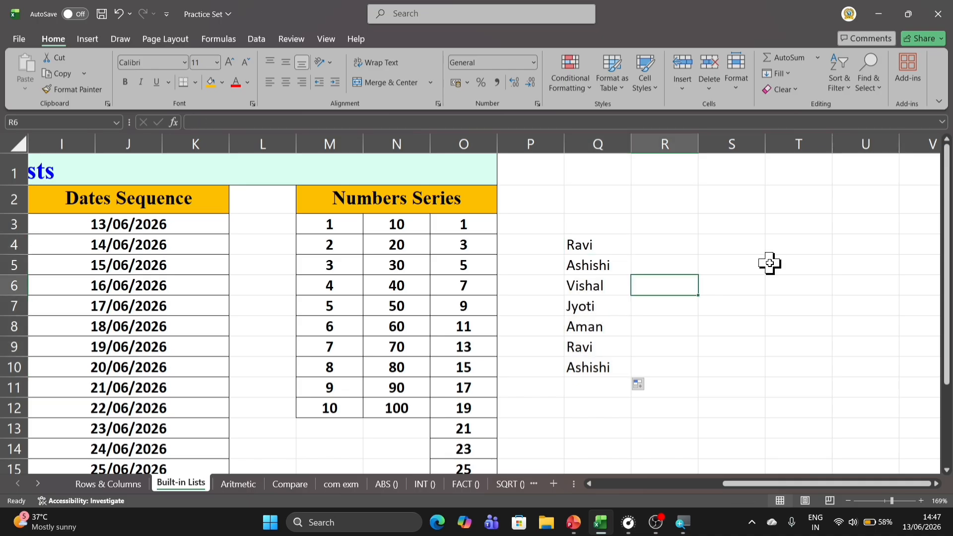